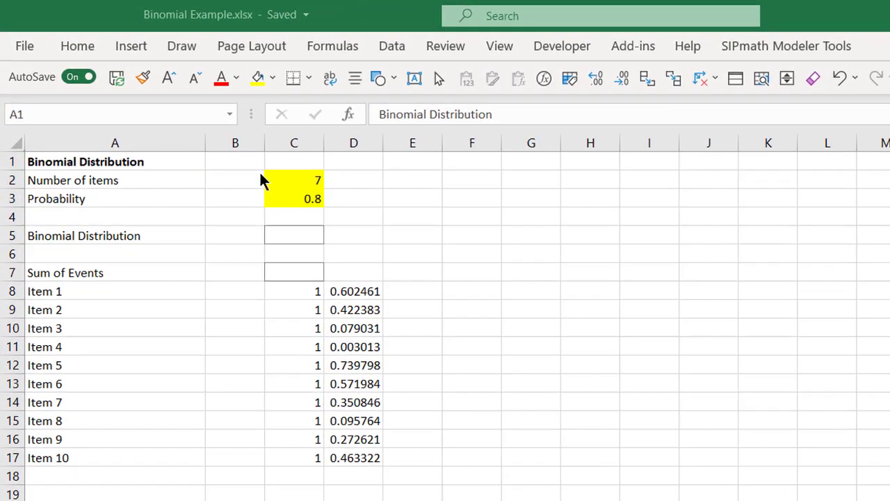
Step: Enter 10 as the number of items in C2, then move down to C5
left_click(291, 180)
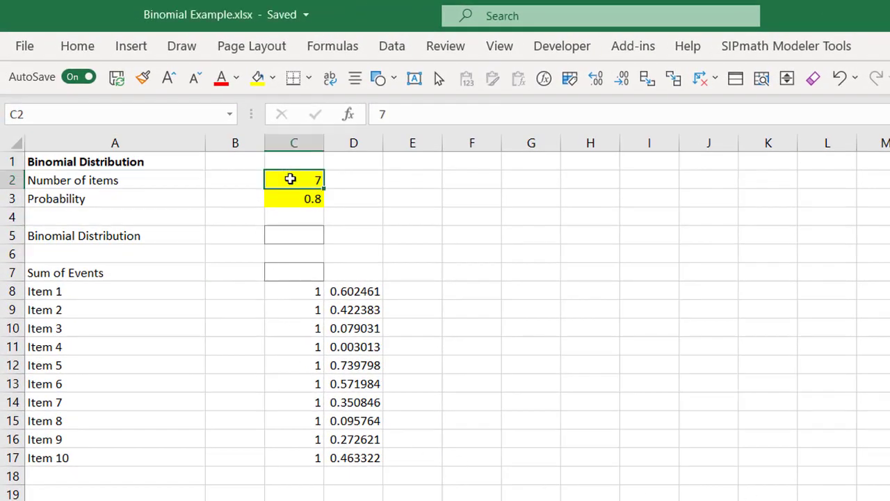
type("10")
key("ctrl+Return")
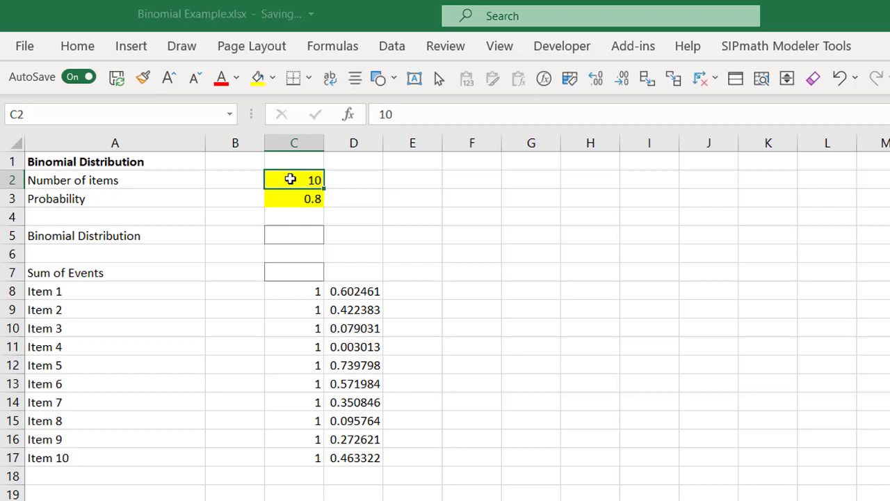
key("Down")
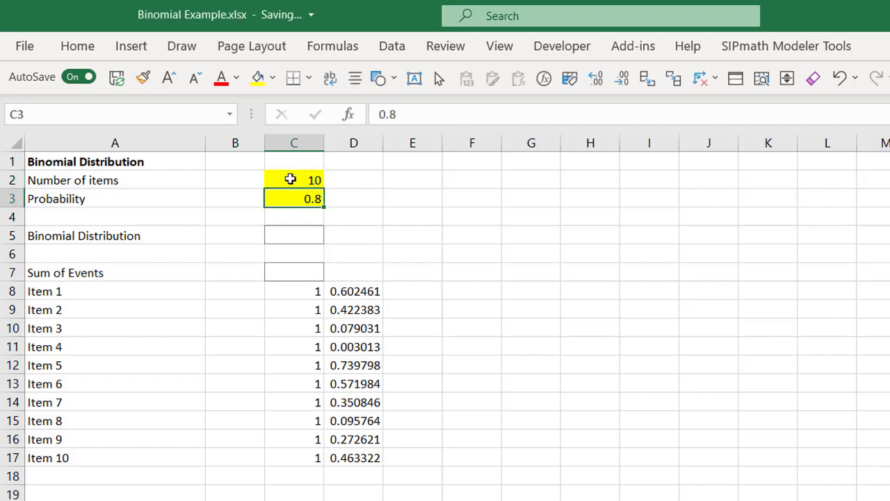
key("Down")
key("Down")
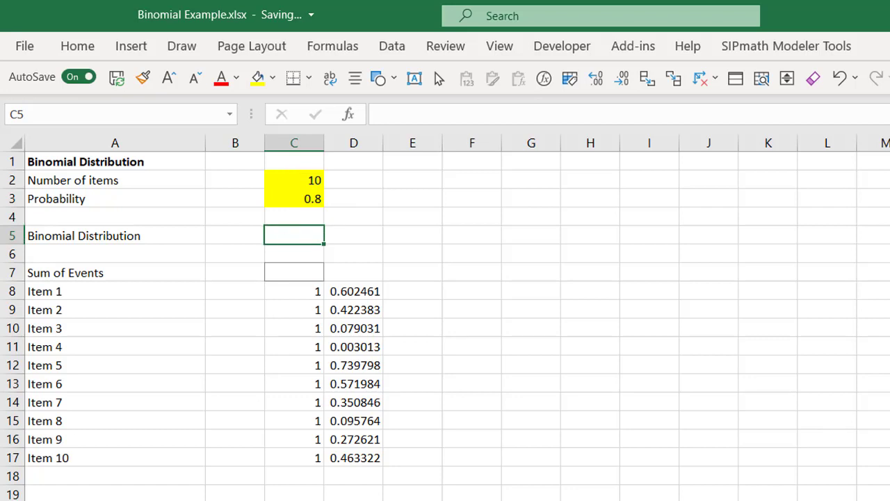
Step: Insert a SIPmath Binomial input in C5 with Number of Trials C2 and Chance of Success C3
left_click(736, 47)
left_click(175, 73)
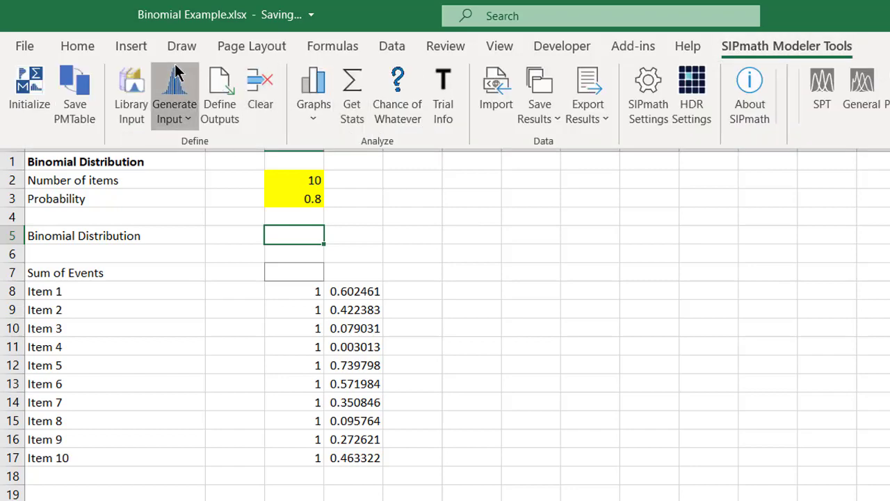
left_click(197, 198)
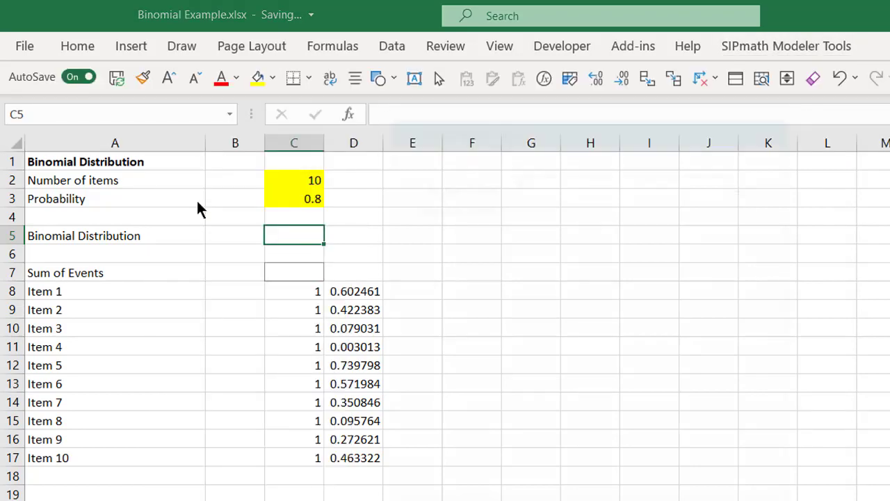
left_click(300, 178)
key("Tab")
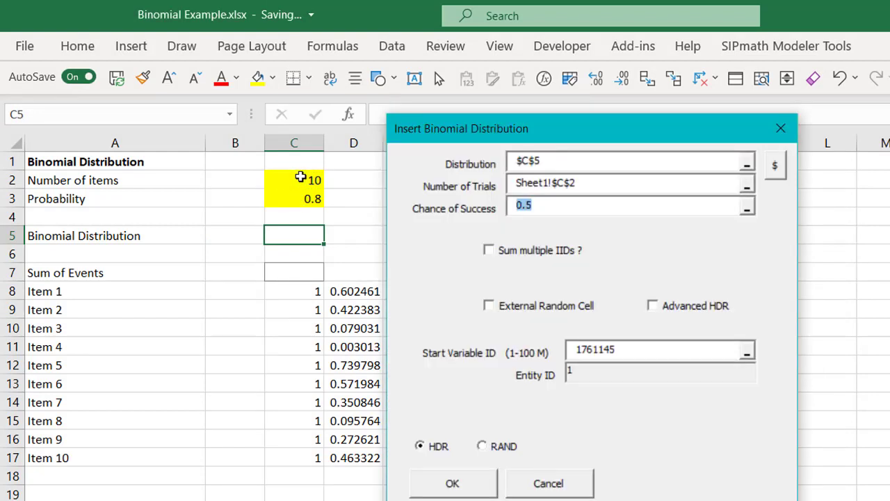
left_click(304, 195)
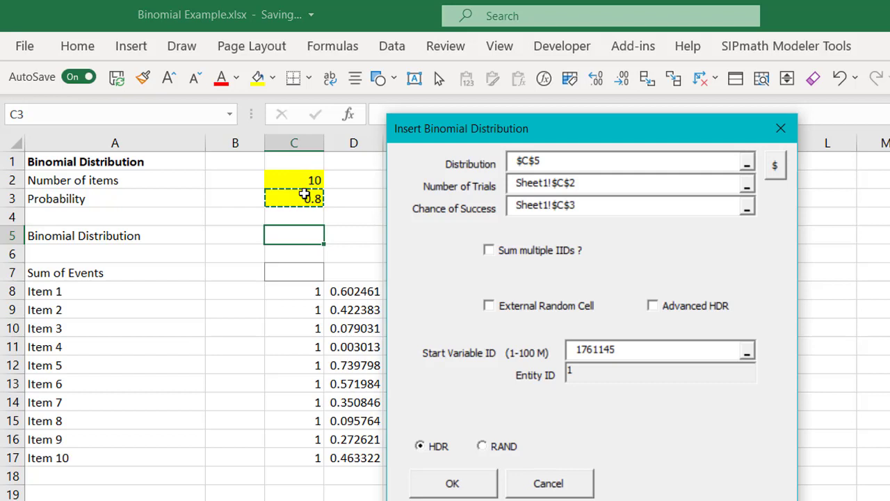
left_click(459, 487)
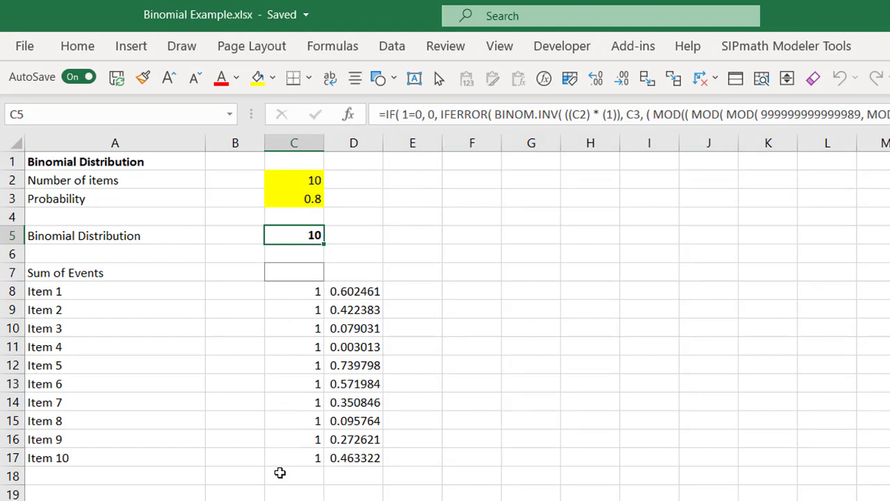
left_click(345, 293)
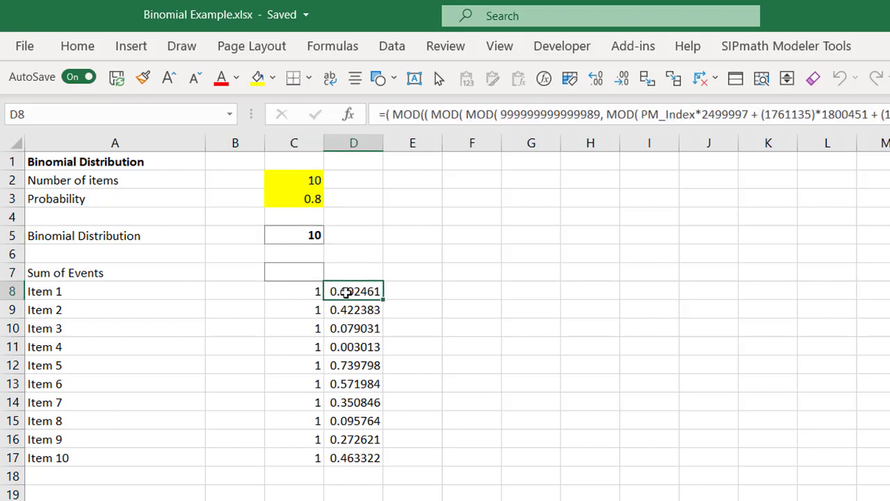
left_click(288, 293)
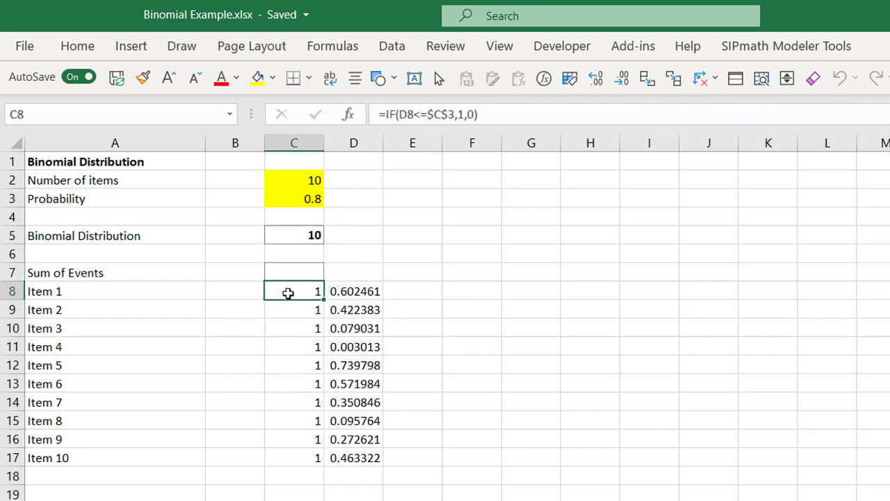
left_click(410, 116)
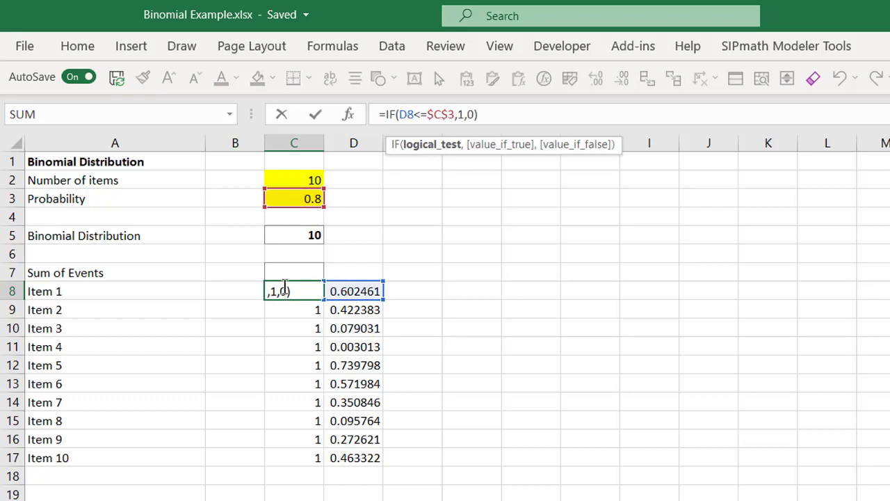
key("ctrl+Return")
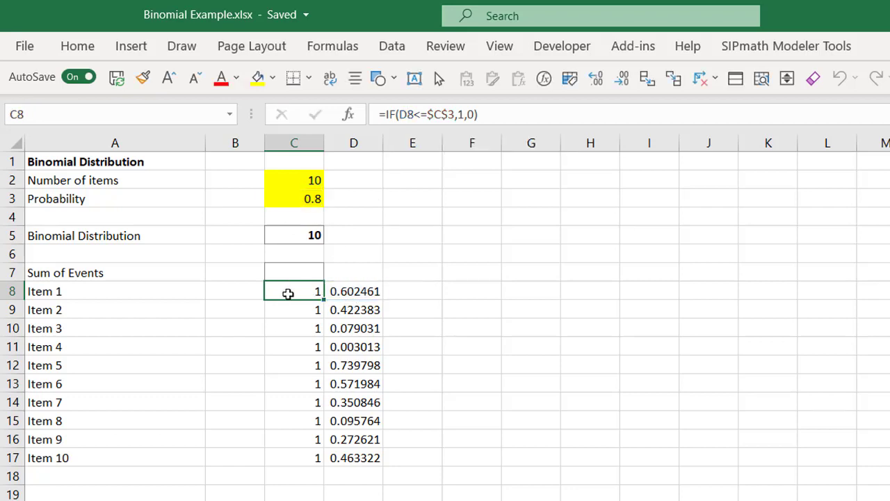
left_click(305, 266)
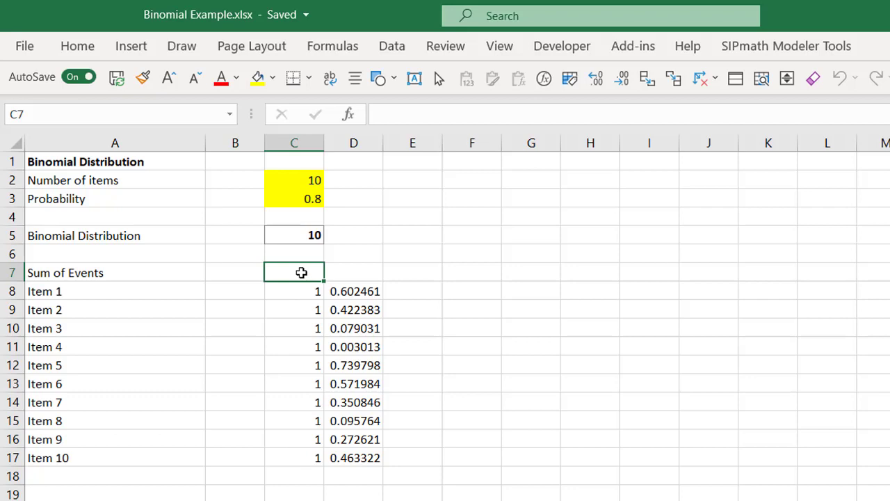
Step: Enter =SUM(OFFSET(C8,0,0,C2,1)) in C7 as the Sum of Events formula
type("=sum(")
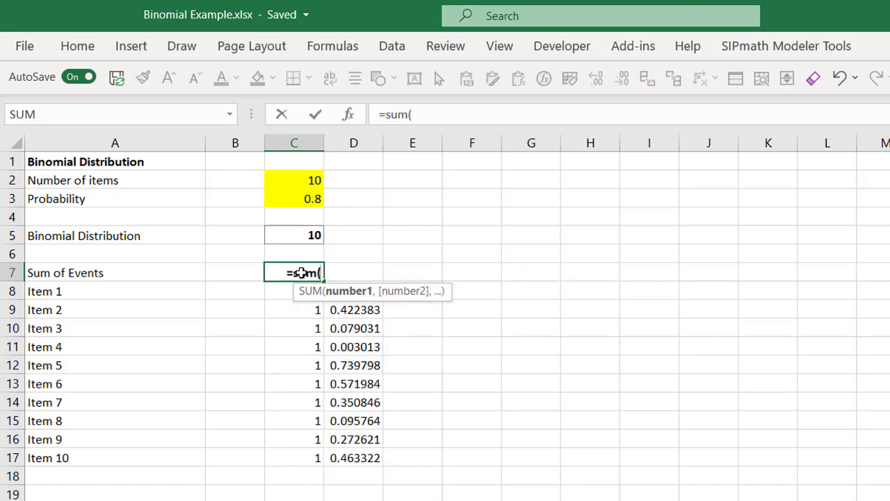
type("offset")
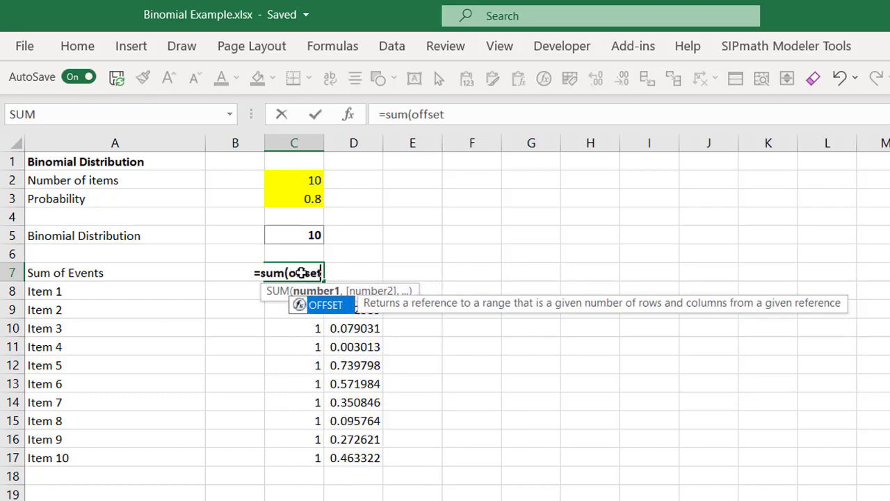
type("(")
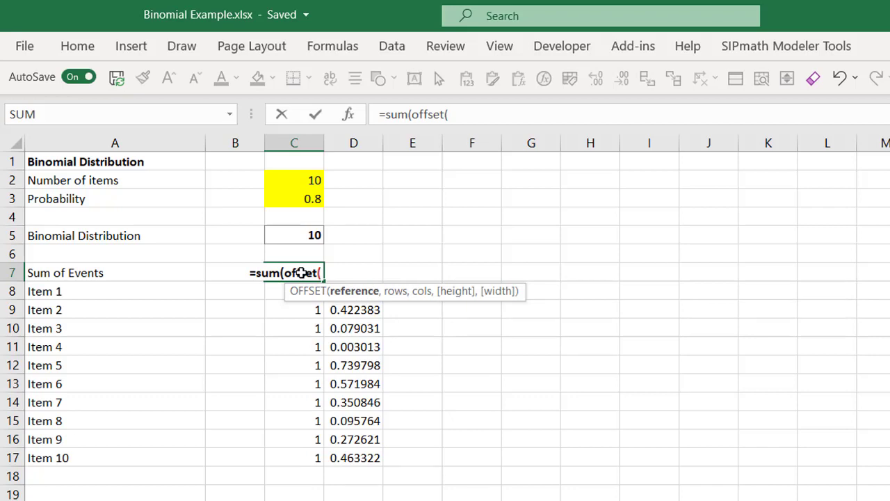
key("Down")
type(",")
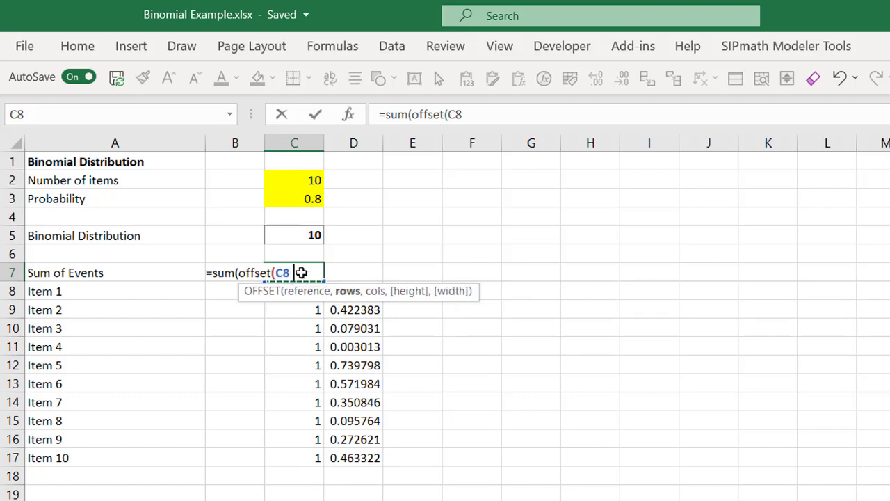
type("0,0")
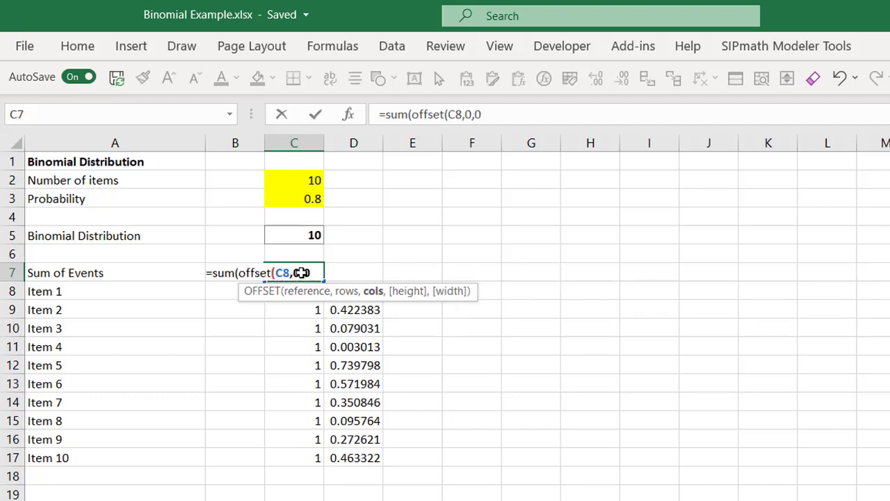
type(",")
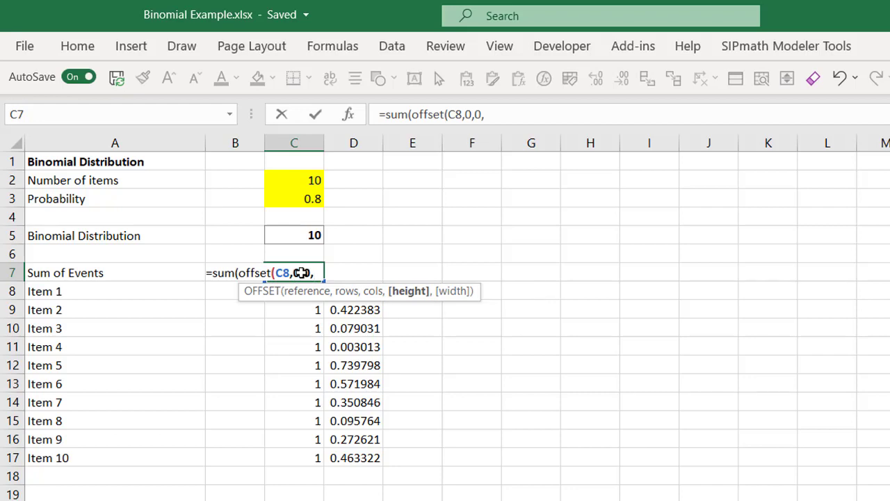
left_click(304, 178)
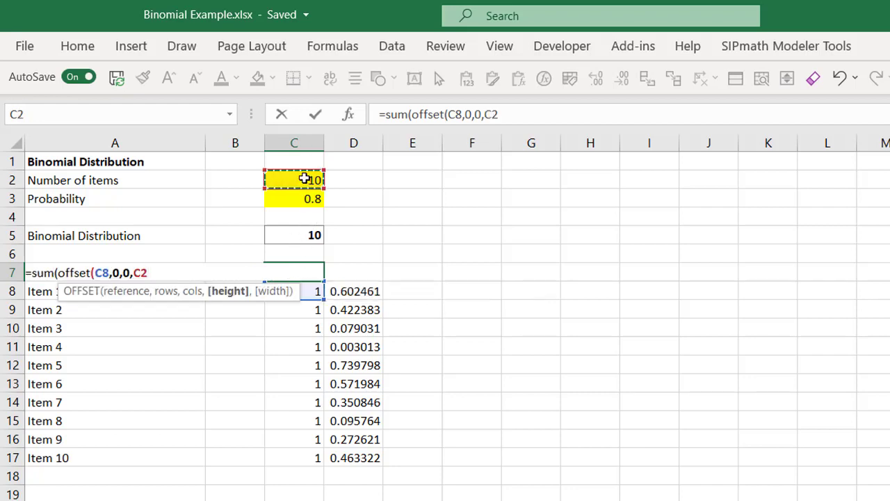
type(",1))")
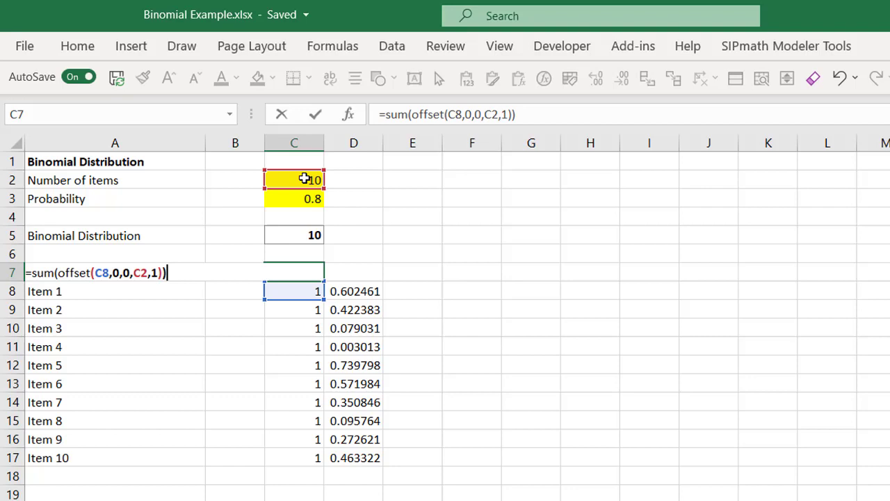
key("ctrl+Return")
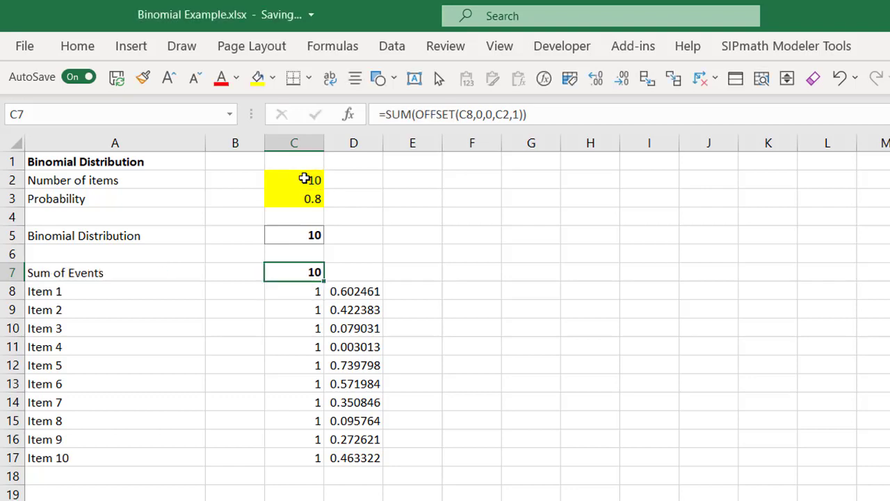
Step: Advance the SIPmath Trial Info viewer to trial 2, then select C5
left_click(785, 42)
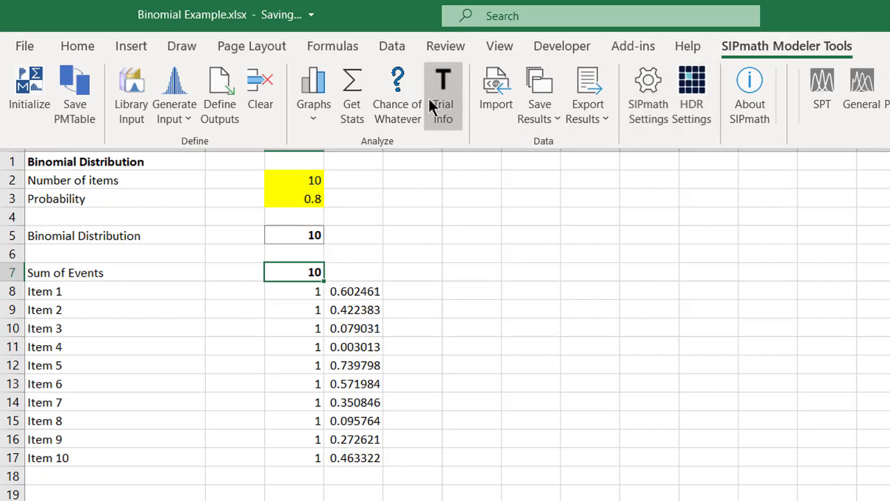
left_click(444, 85)
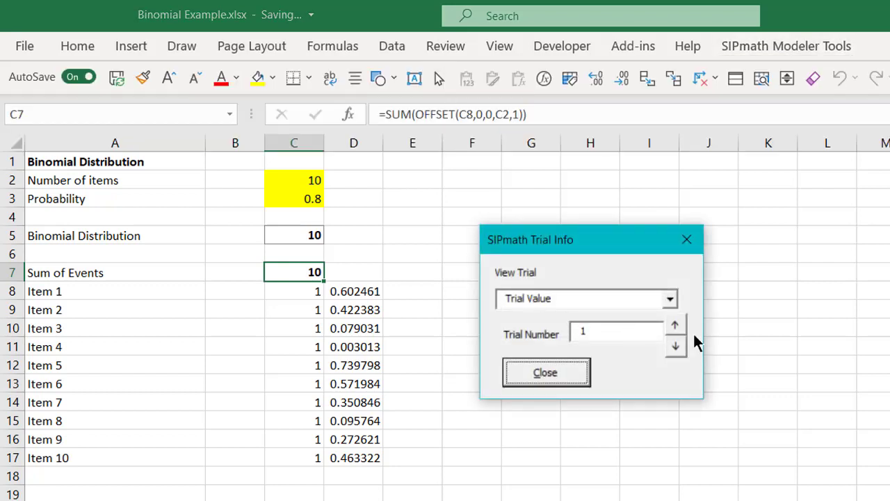
left_click(676, 323)
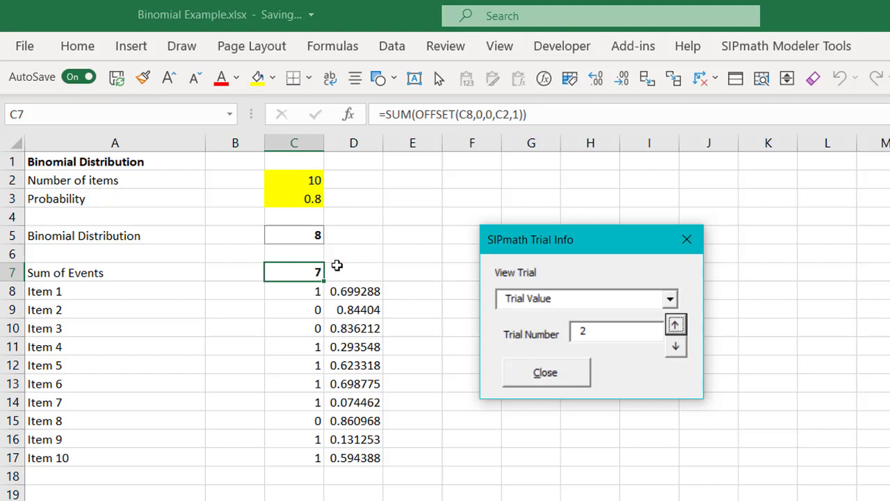
left_click(560, 376)
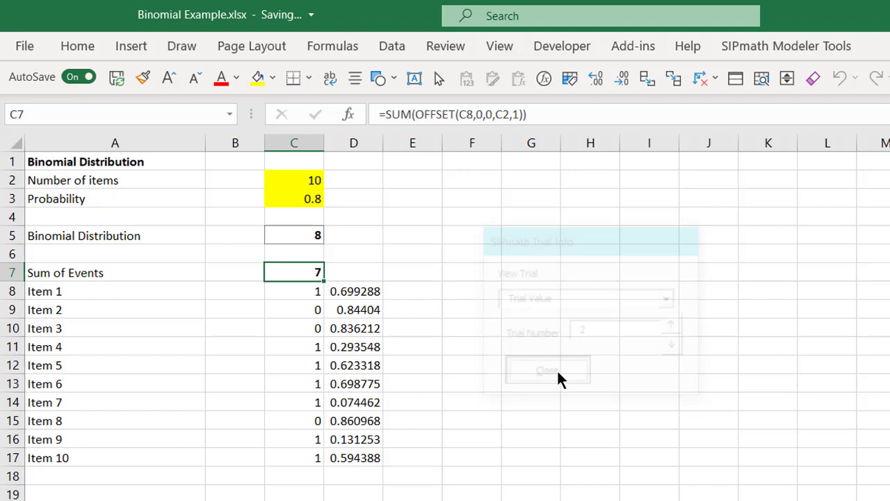
left_click(308, 233)
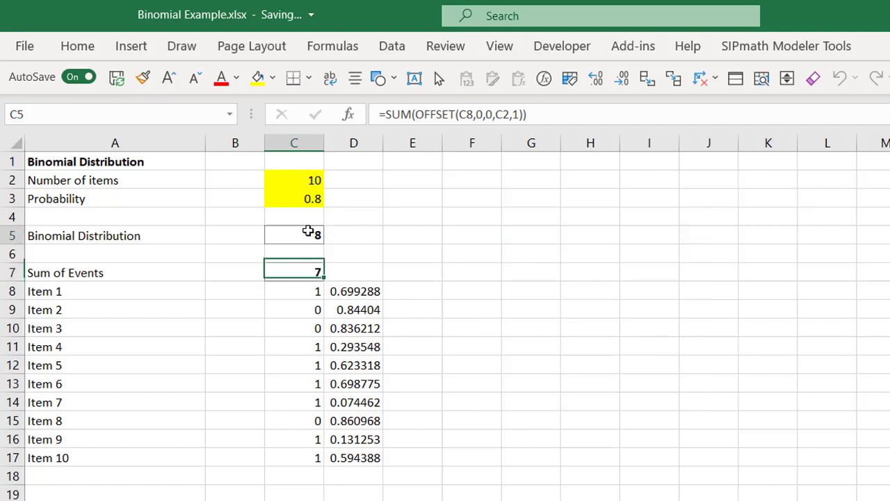
Step: Define C5 as a SIPmath output named from the A5 label, fixing invalid name characters
left_click(750, 49)
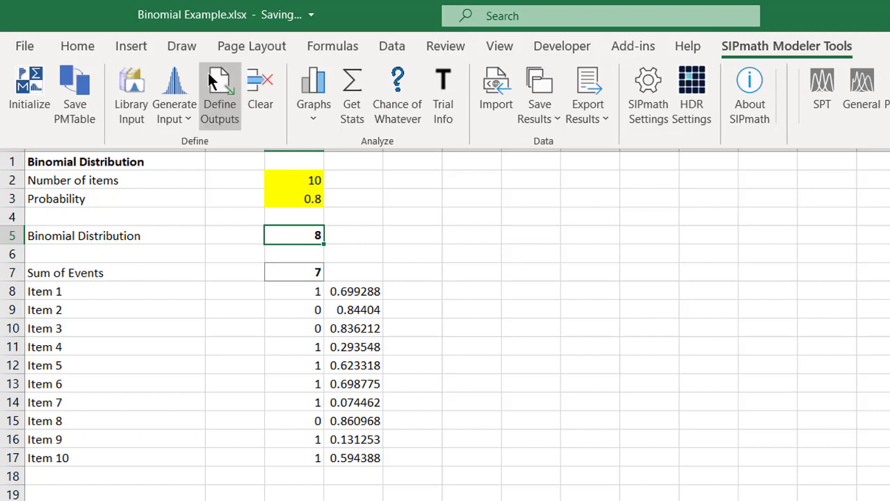
left_click(217, 91)
left_click(50, 239)
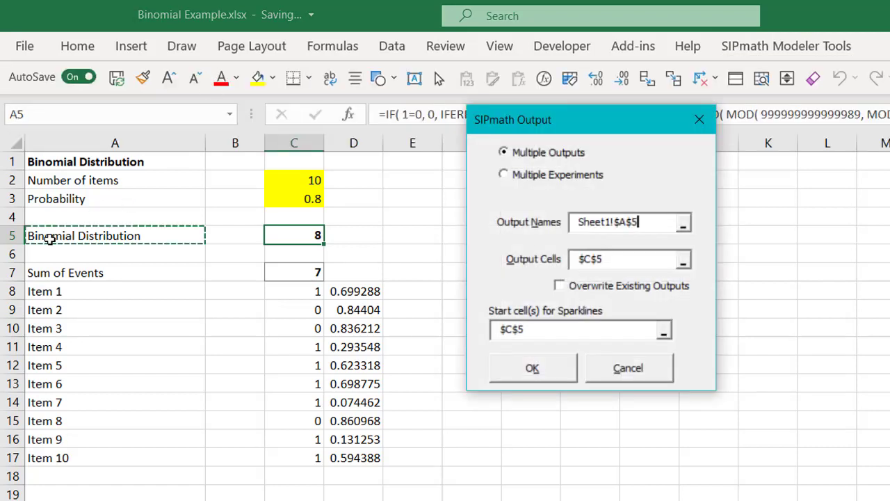
left_click(517, 374)
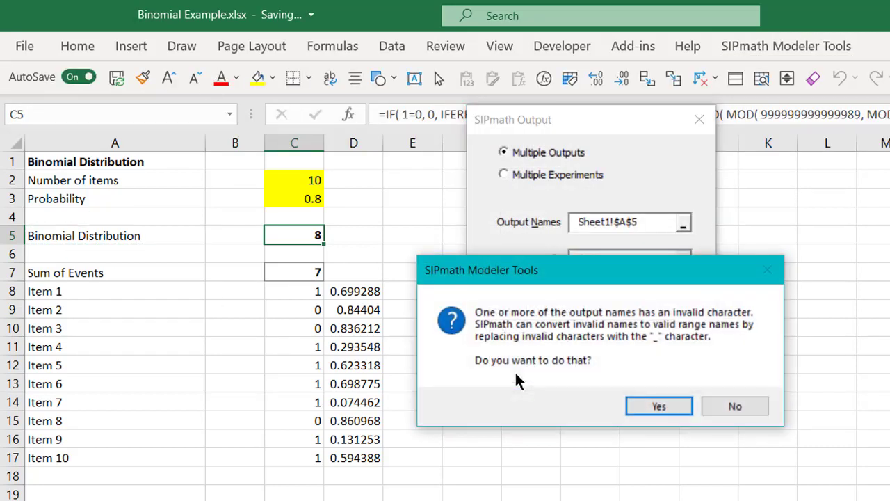
left_click(645, 405)
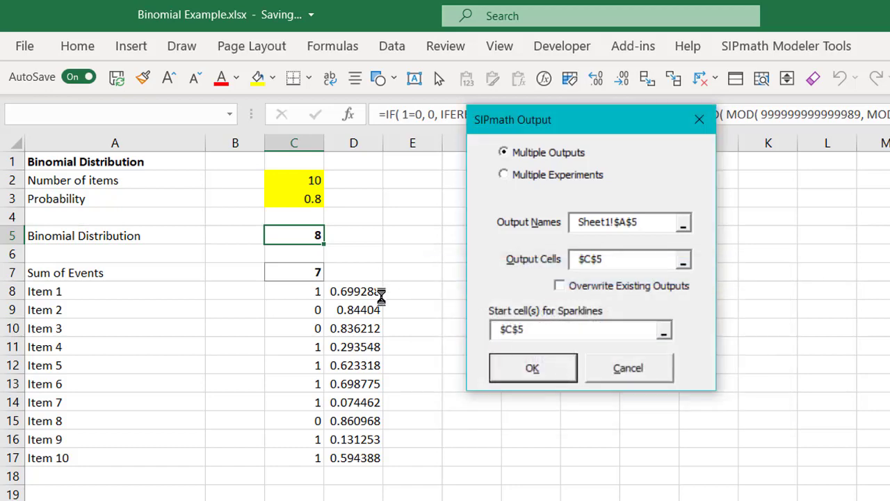
Step: Define C7 as a SIPmath output named from the A7 label, fixing invalid name characters
left_click(293, 268)
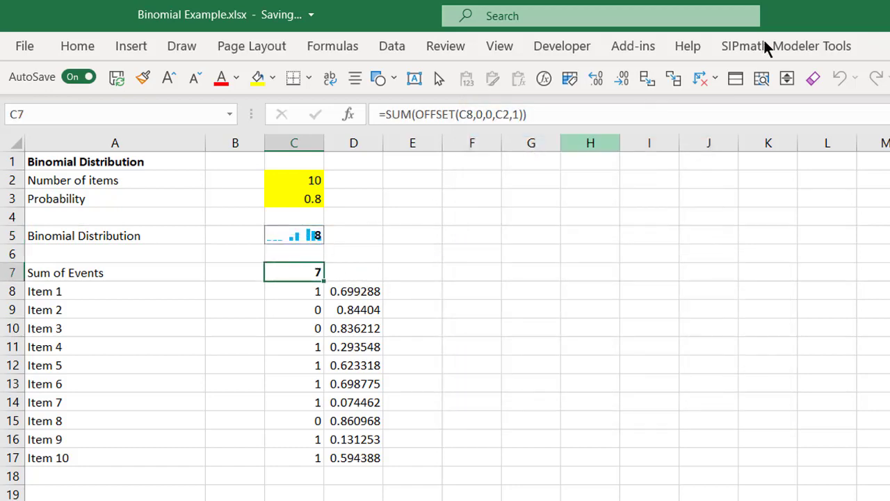
left_click(802, 50)
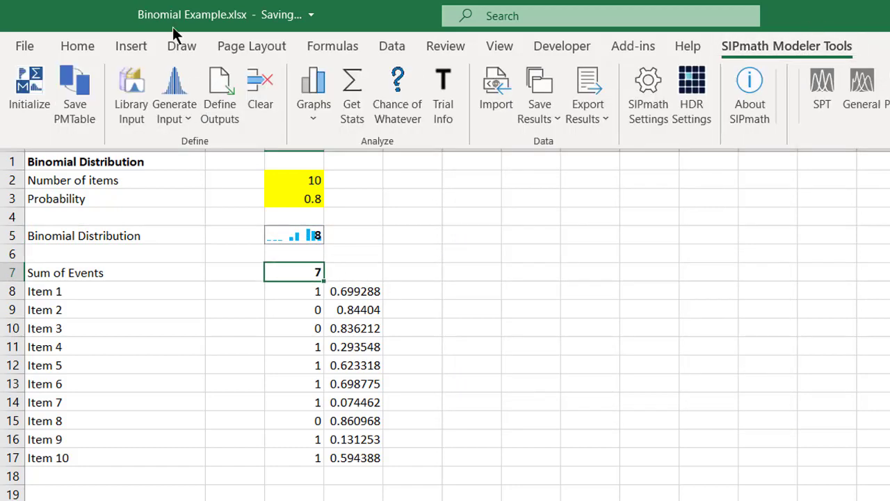
left_click(221, 94)
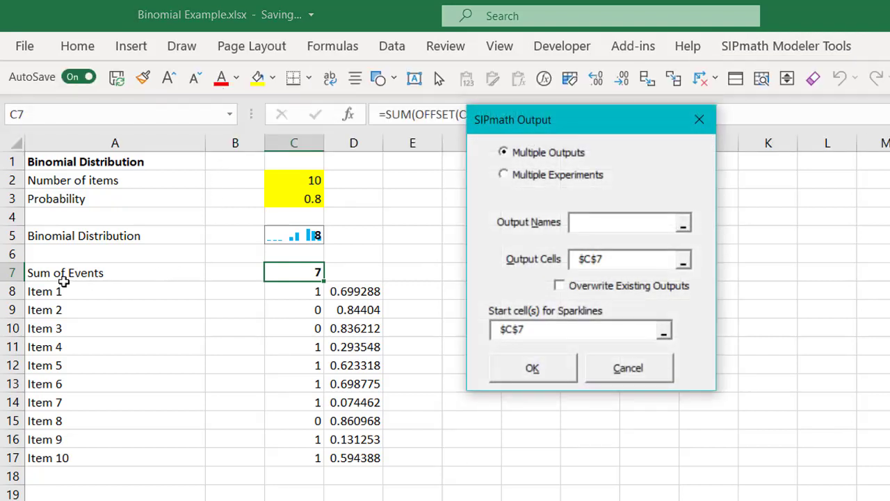
left_click(63, 274)
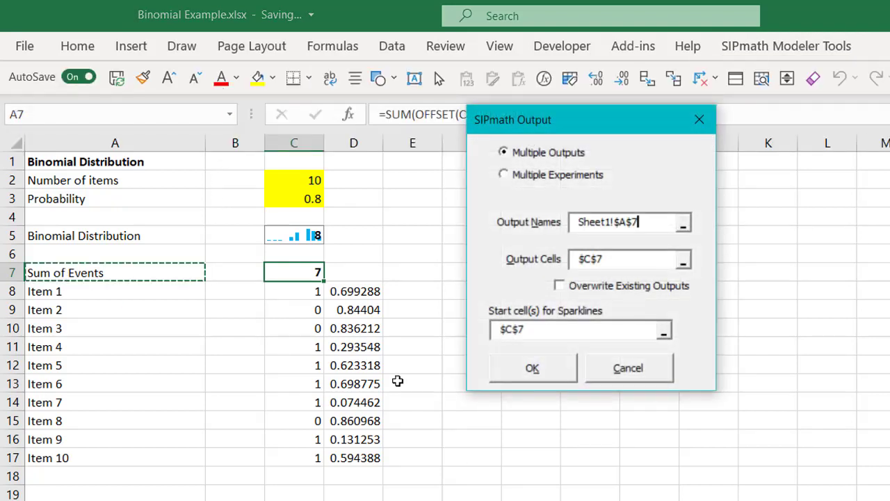
left_click(541, 368)
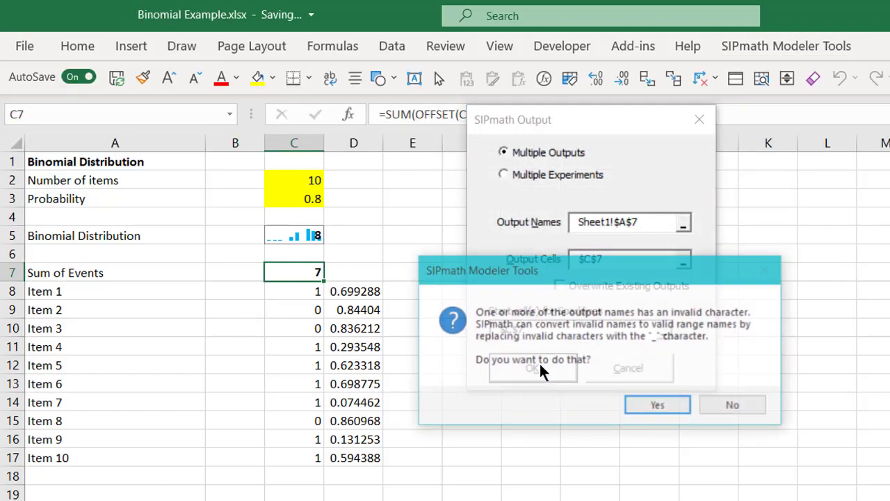
left_click(659, 407)
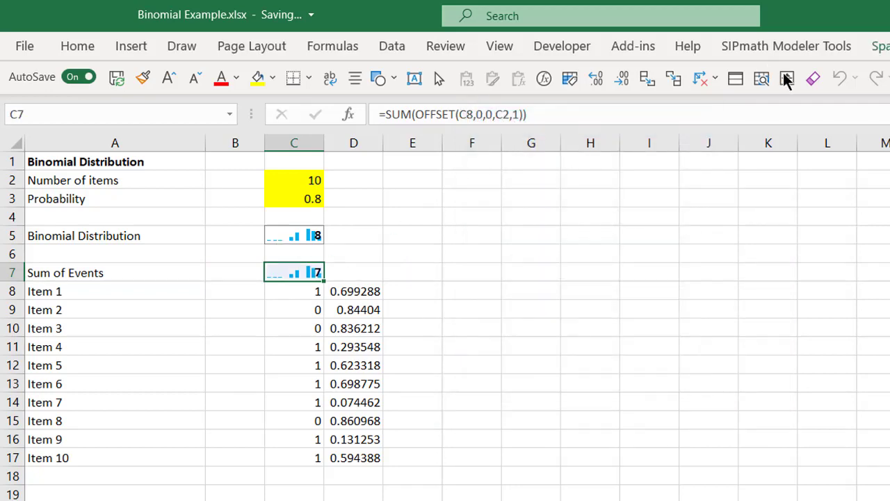
Step: Create a cumulative SIPmath chart for the Sum of Events output ($C$7) starting at F6
left_click(785, 52)
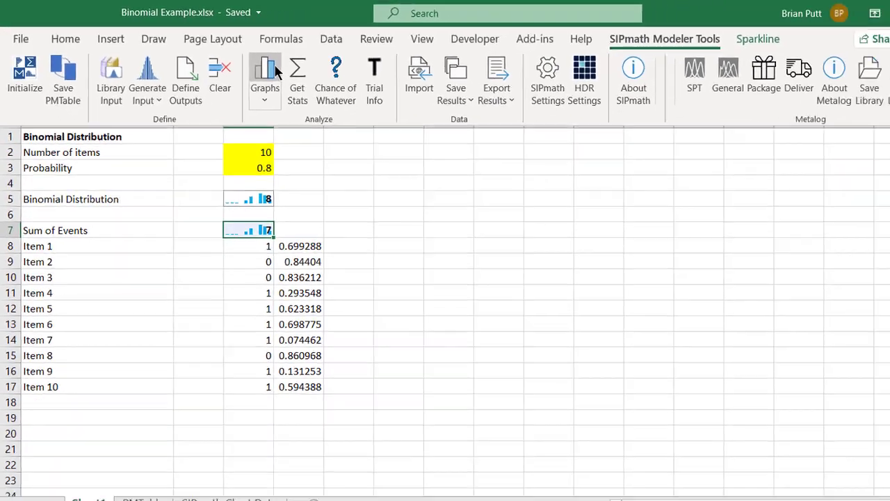
left_click(271, 73)
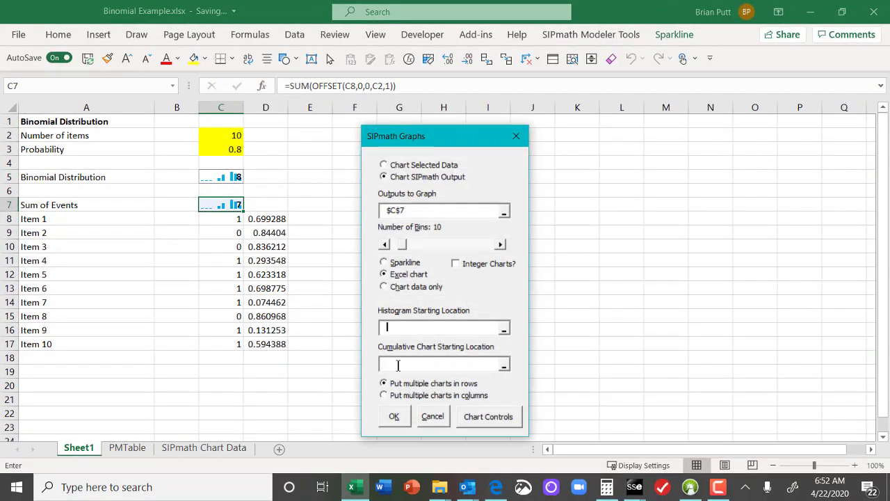
left_click(341, 191)
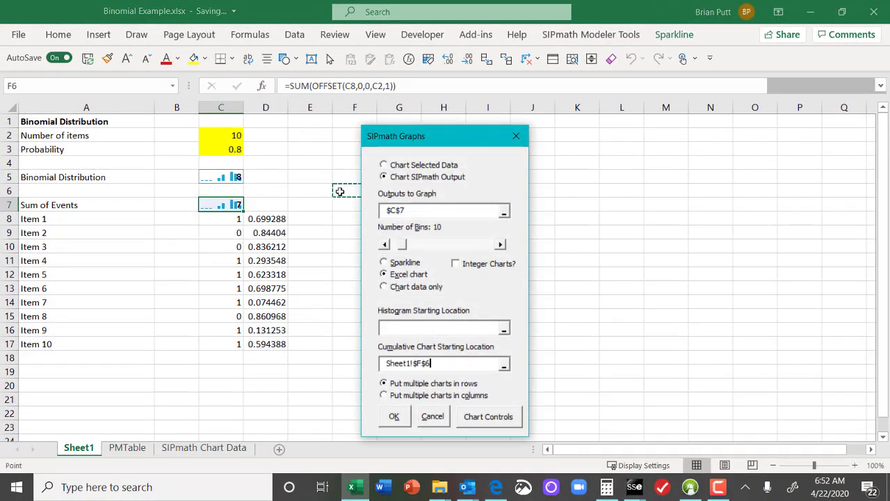
left_click(394, 417)
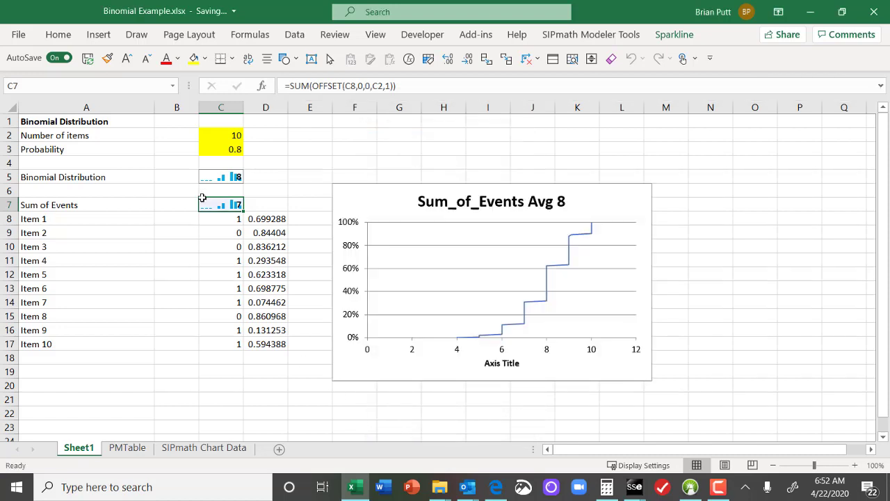
Step: Create a cumulative SIPmath chart for the Binomial Distribution output ($C$5) starting at M6
left_click(218, 180)
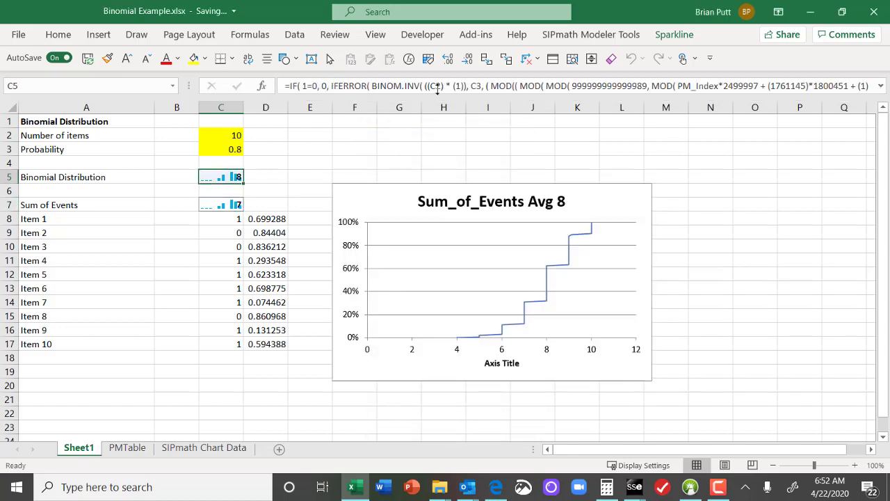
left_click(591, 34)
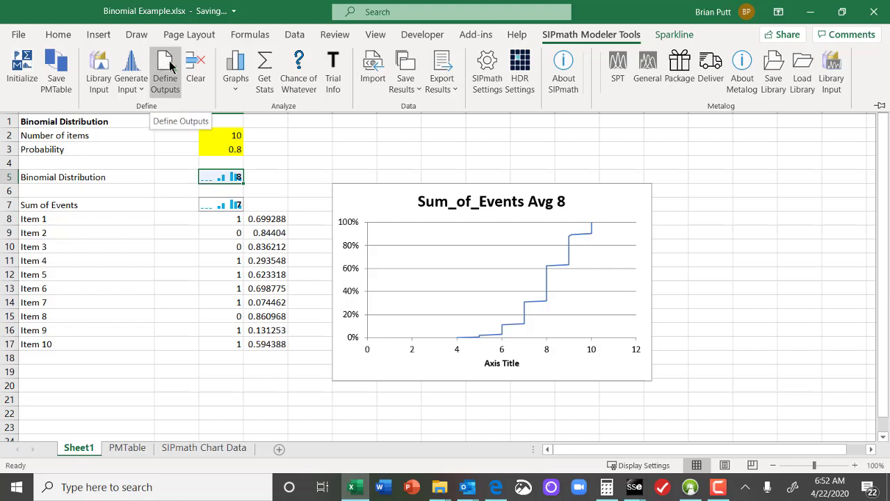
left_click(235, 70)
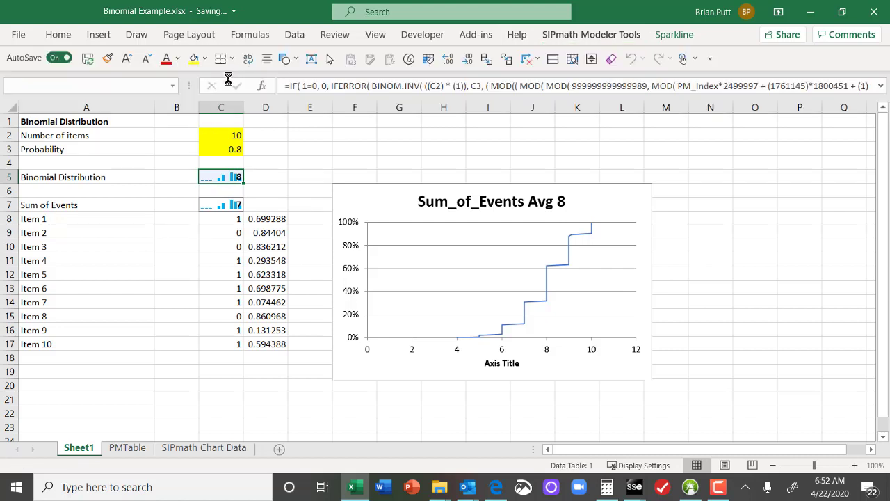
left_click(391, 366)
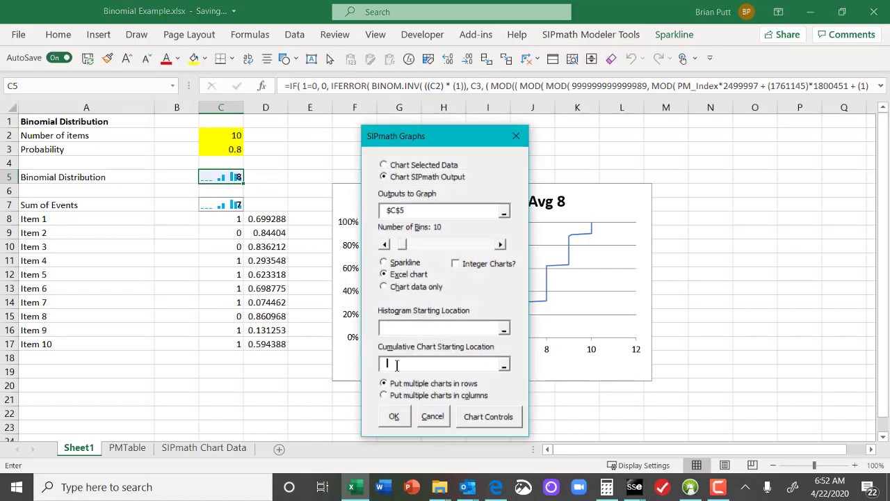
left_click(678, 190)
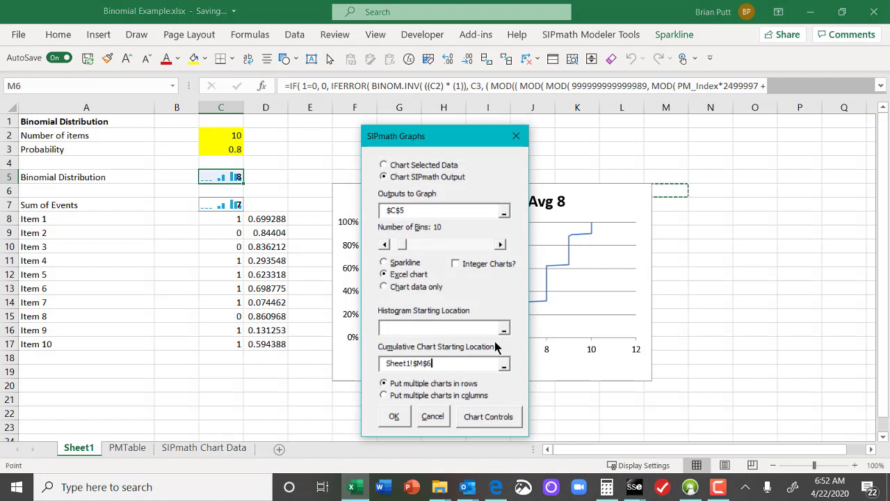
left_click(403, 417)
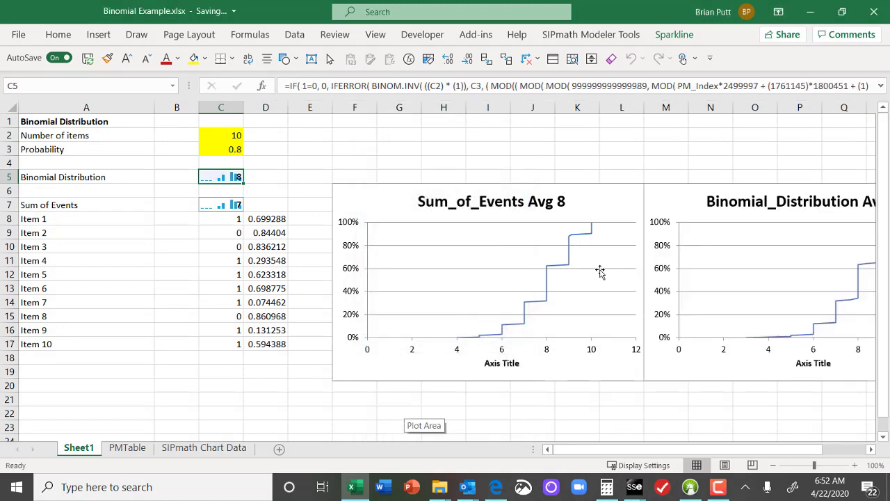
Step: Move both charts up and paste the binomial curve into the Sum_of_Events chart
left_click_drag(390, 196, 354, 135)
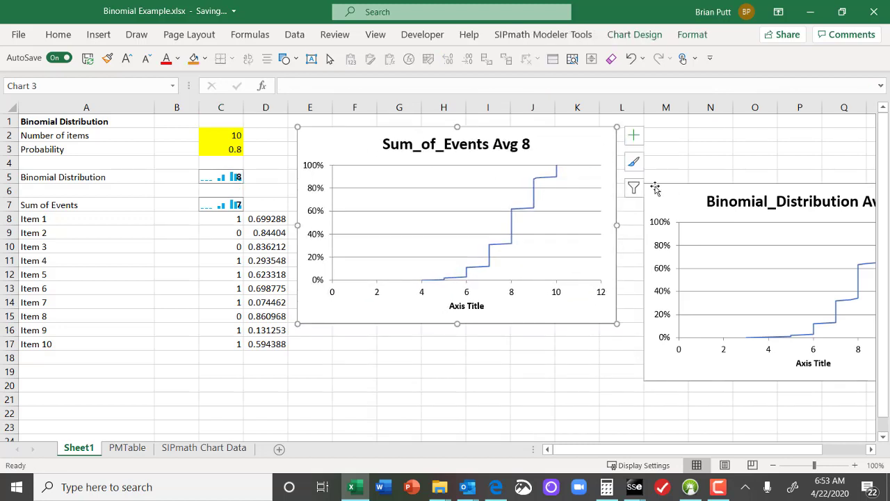
left_click_drag(670, 206, 637, 147)
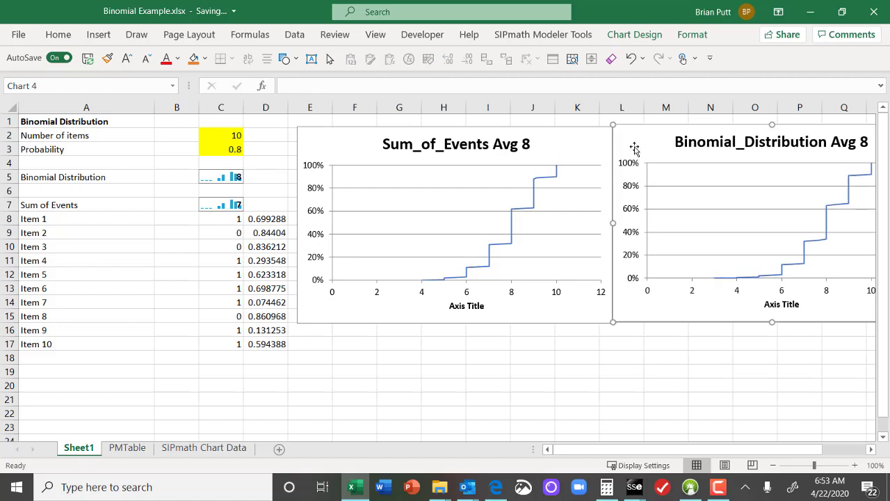
left_click(593, 143)
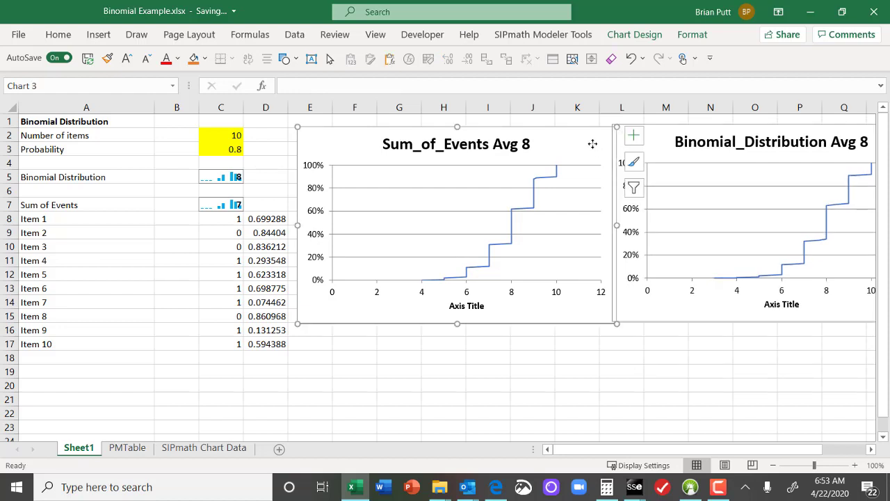
key("ctrl+v")
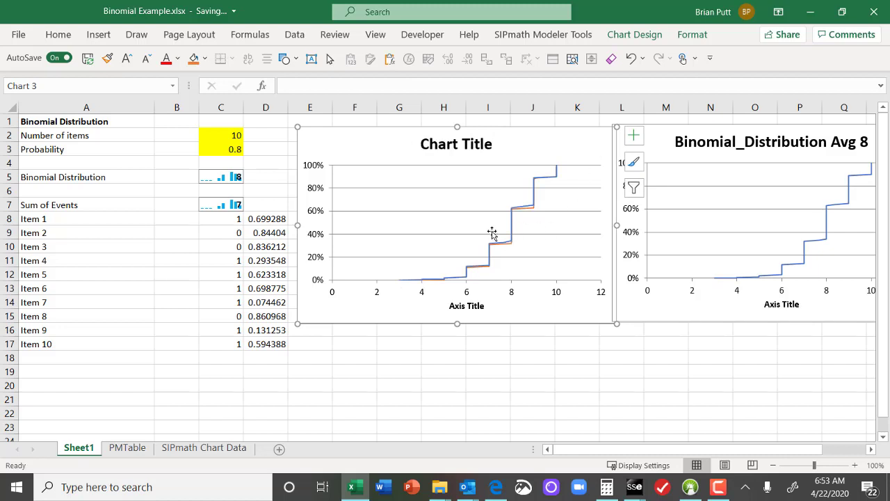
Step: Test the model with 7 items in C2 and probability 0.5 in C3
left_click(220, 130)
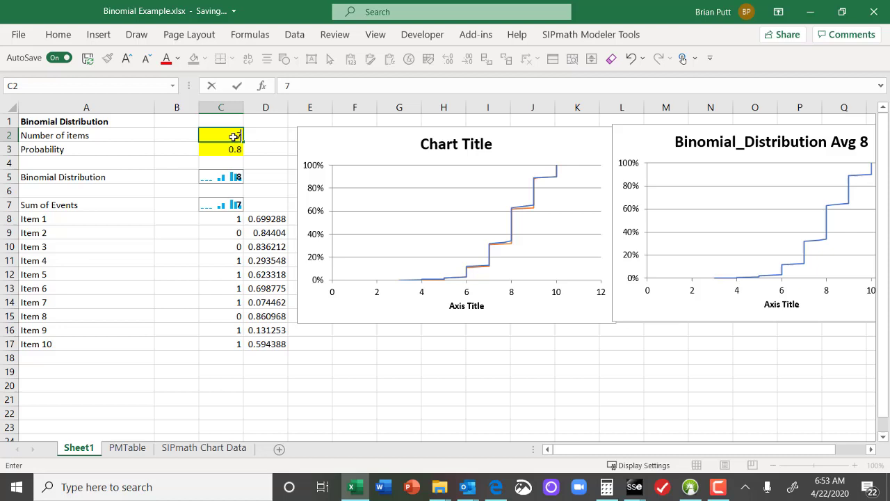
type("7")
key("ctrl+Return")
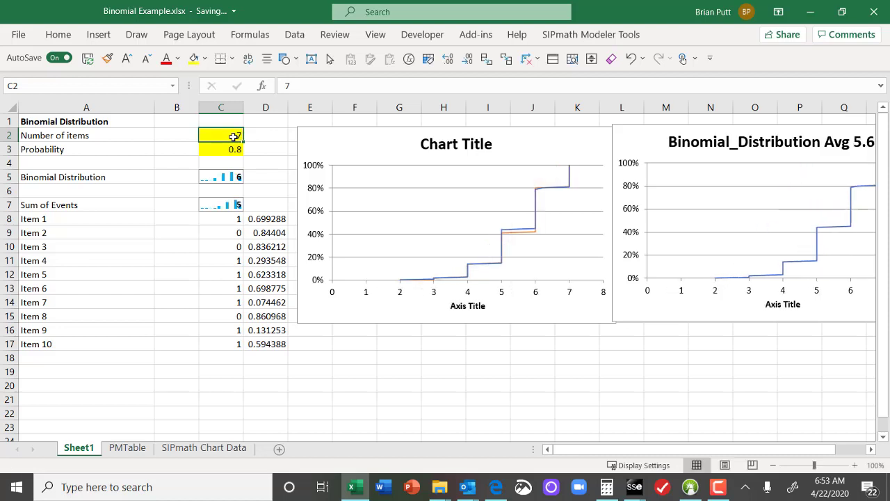
key("Down")
type(".5")
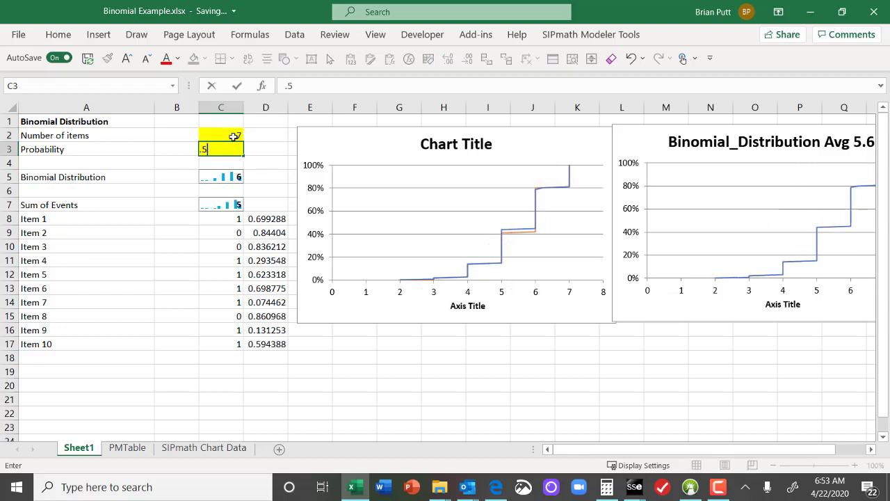
key("ctrl+Return")
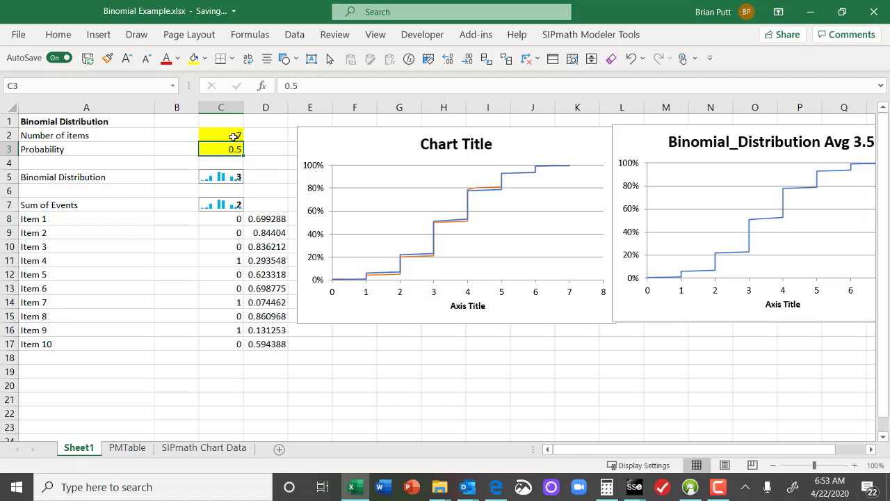